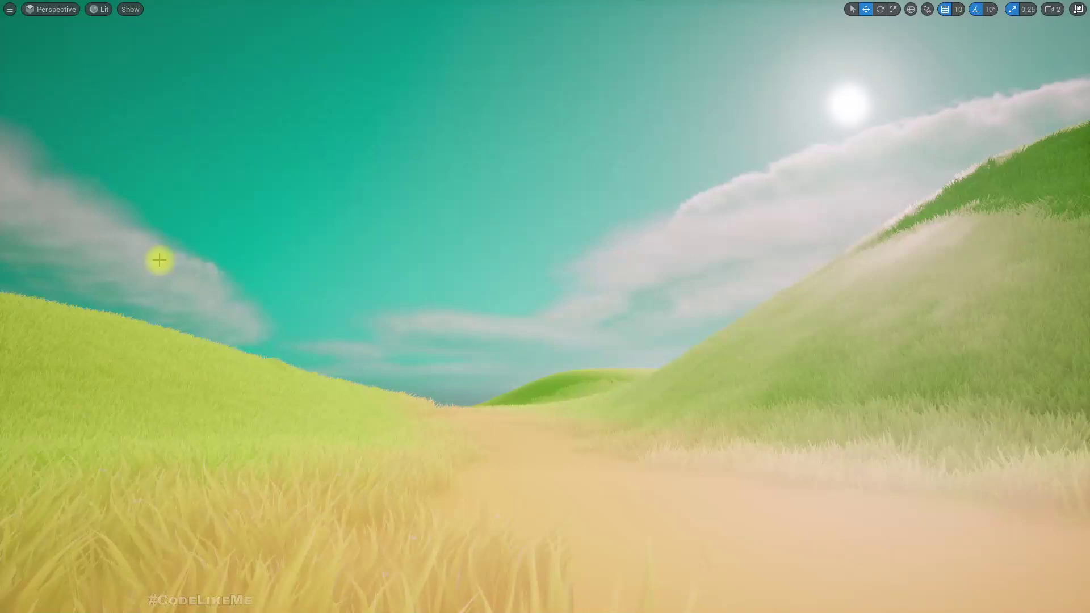
pyautogui.moveTo(856, 375)
pyautogui.mouseDown(button='right')
pyautogui.moveTo(817, 368)
pyautogui.moveTo(869, 378)
pyautogui.mouseUp(button='right')
pyautogui.press('F11')
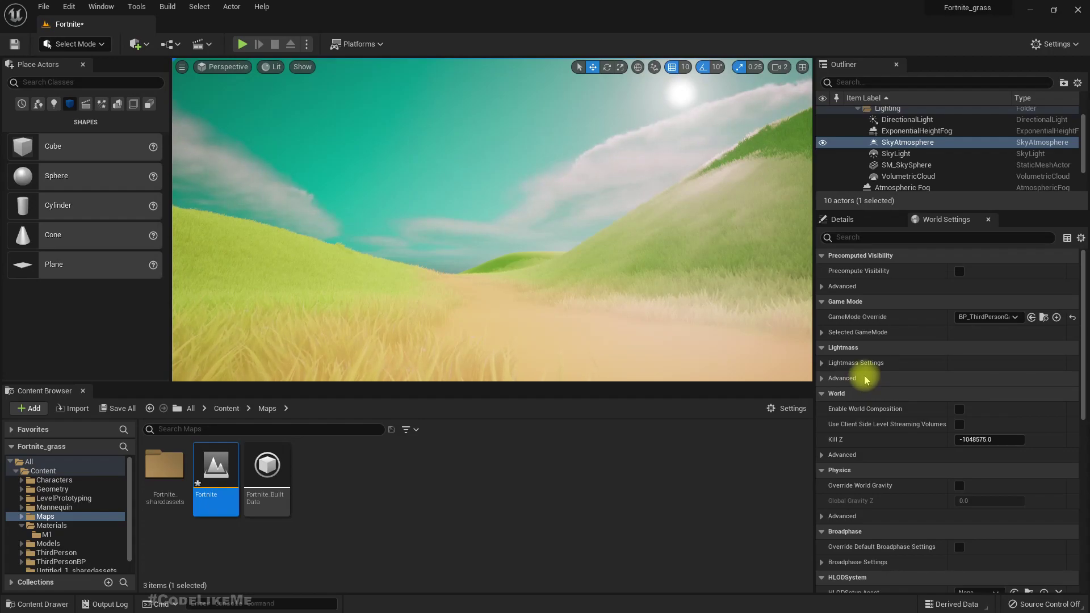
pyautogui.hotkey('alt', 'Tab')
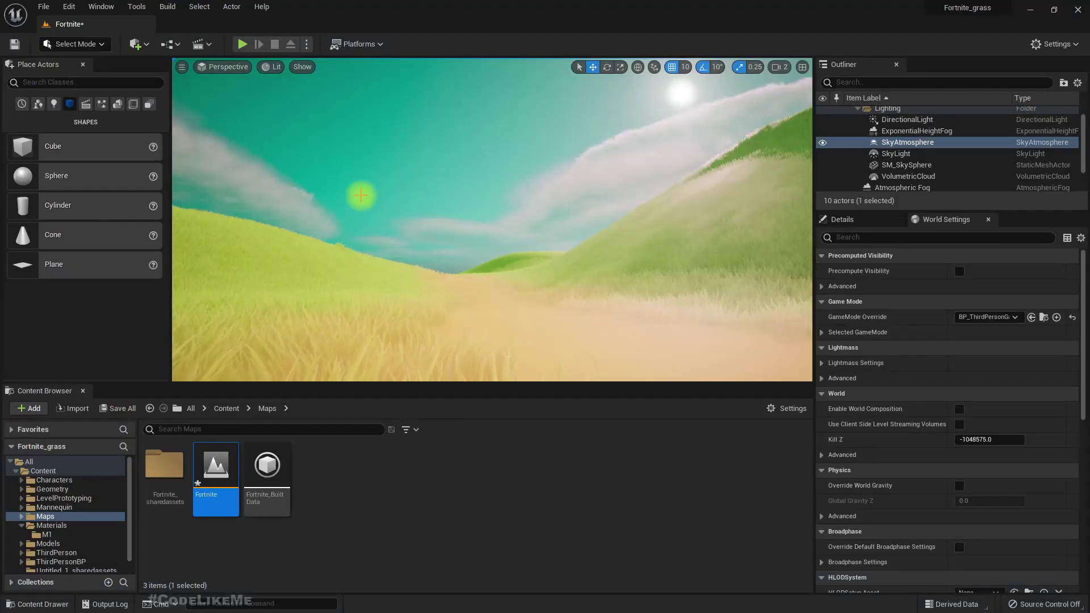
pyautogui.moveTo(530, 208); pyautogui.dragTo(526, 204, button='right')
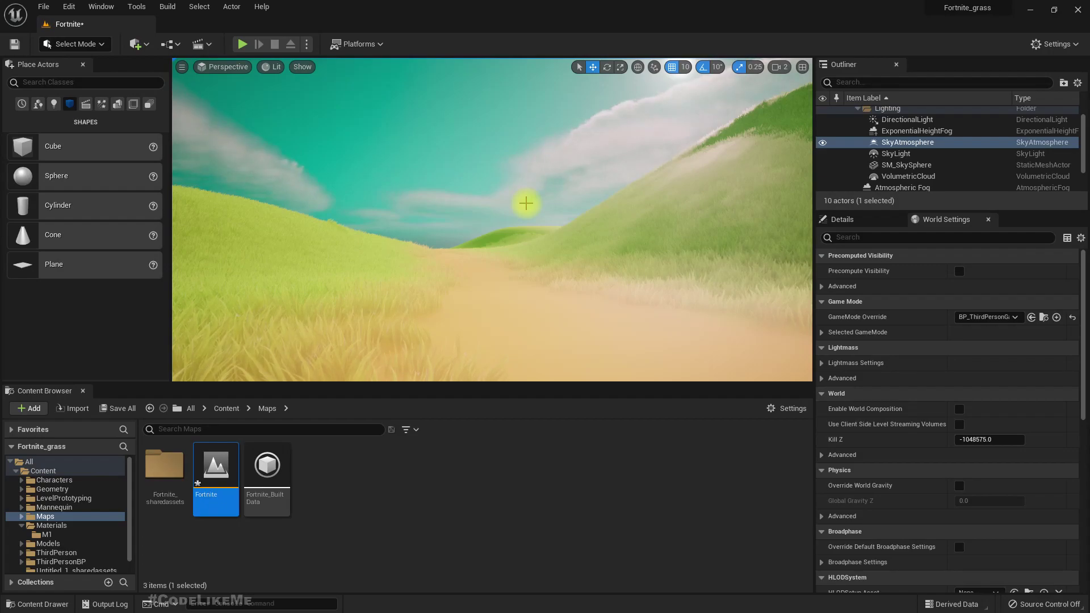
# Play-test the level, moving the character forward across the grassy field, and return to the editor.
pyautogui.press('F11')
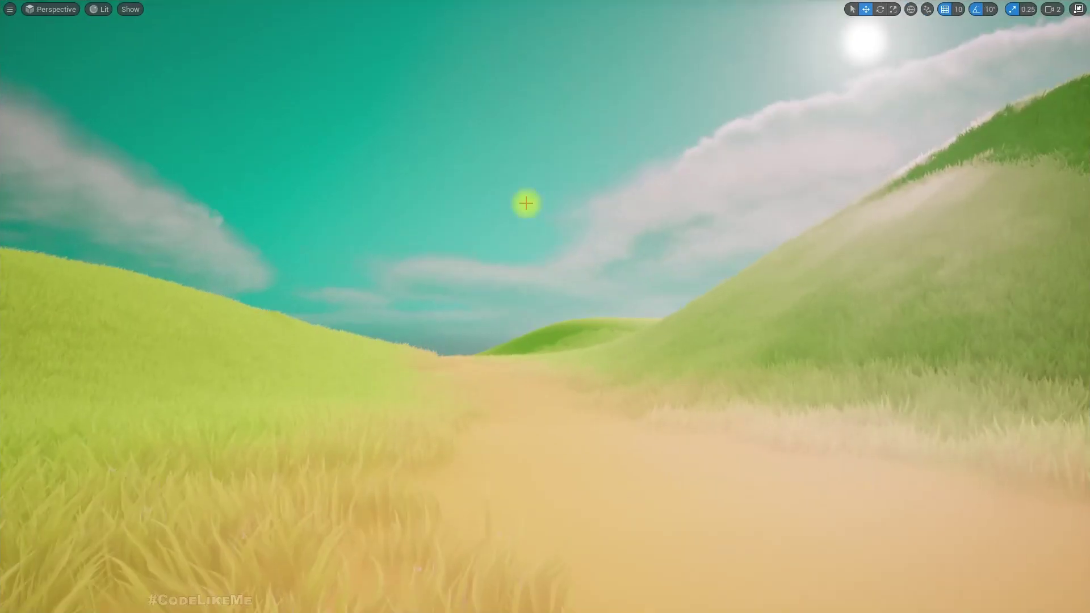
pyautogui.hotkey('alt', 'p')
pyautogui.click(540, 206)
pyautogui.press('w')
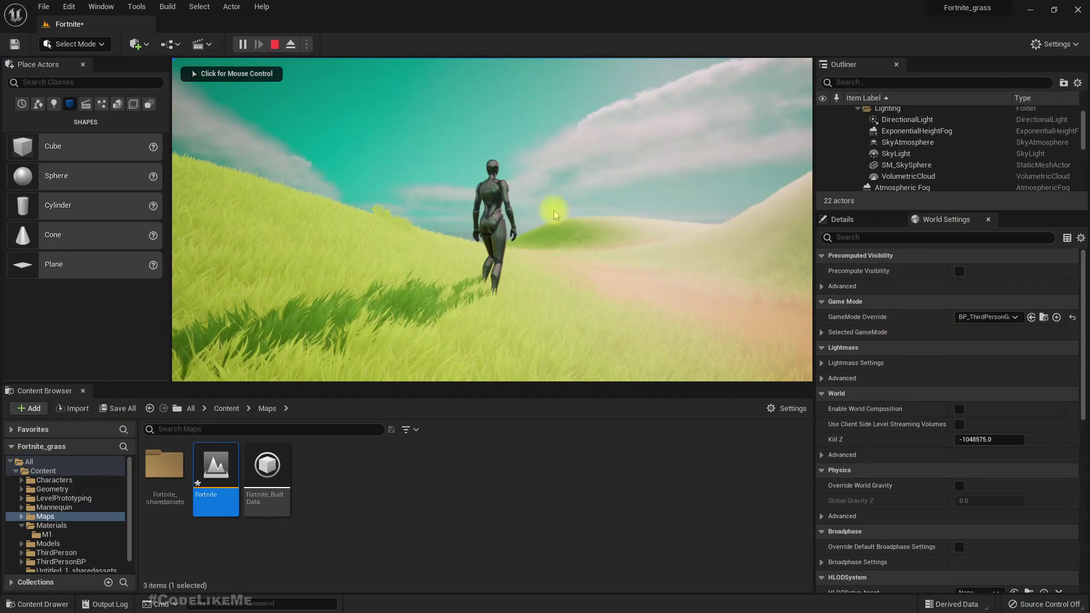
pyautogui.moveTo(396, 178); pyautogui.dragTo(414, 206, button='right')
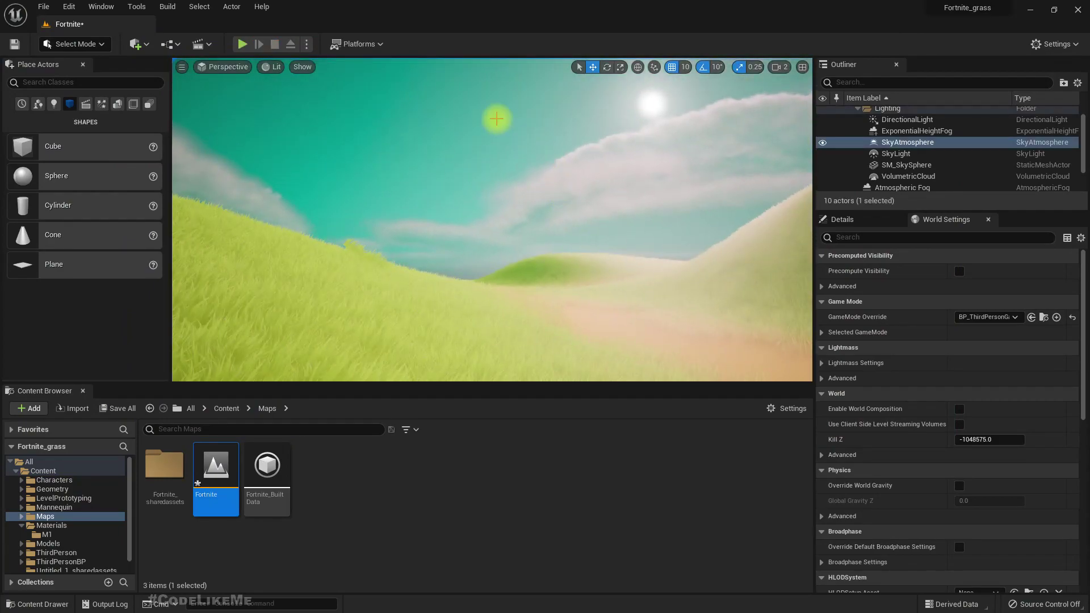
# Try a pale green Rayleigh Scattering color on the SkyAtmosphere actor and discard the change.
pyautogui.click(496, 118)
pyautogui.click(907, 142)
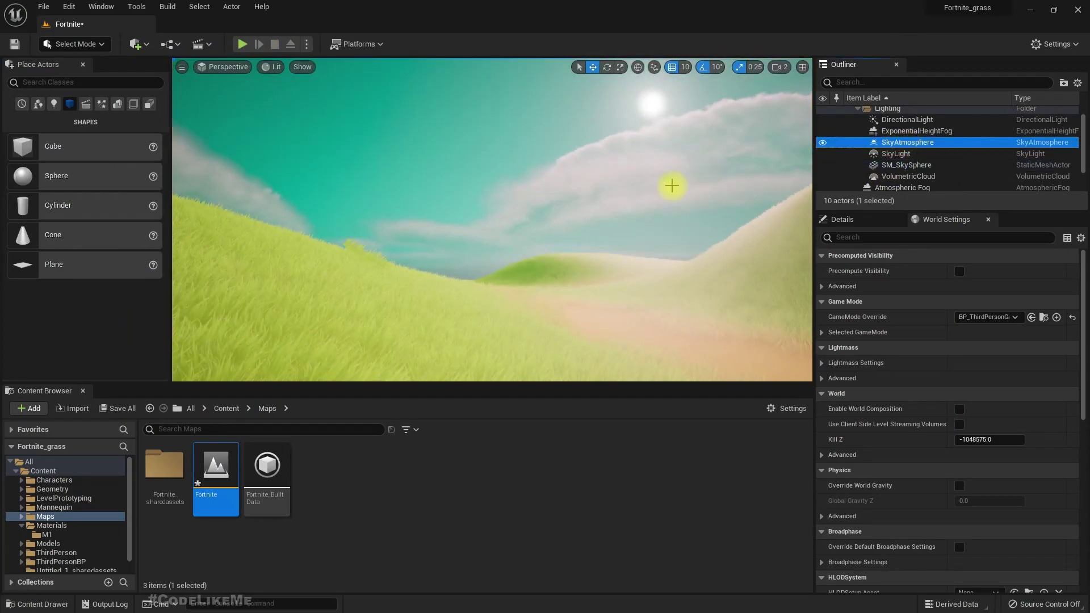
pyautogui.click(856, 220)
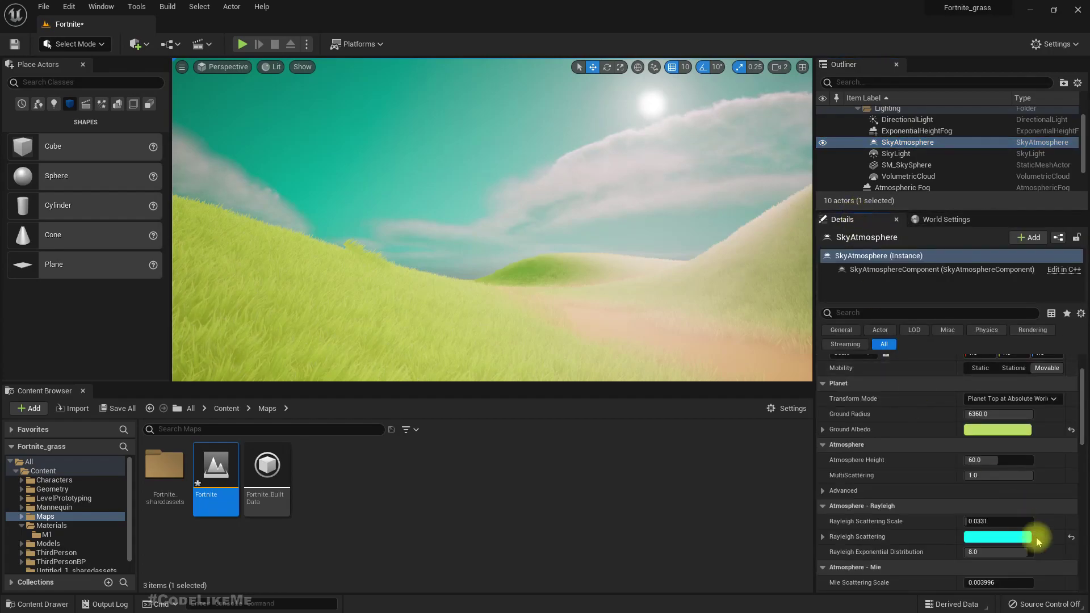
pyautogui.click(978, 542)
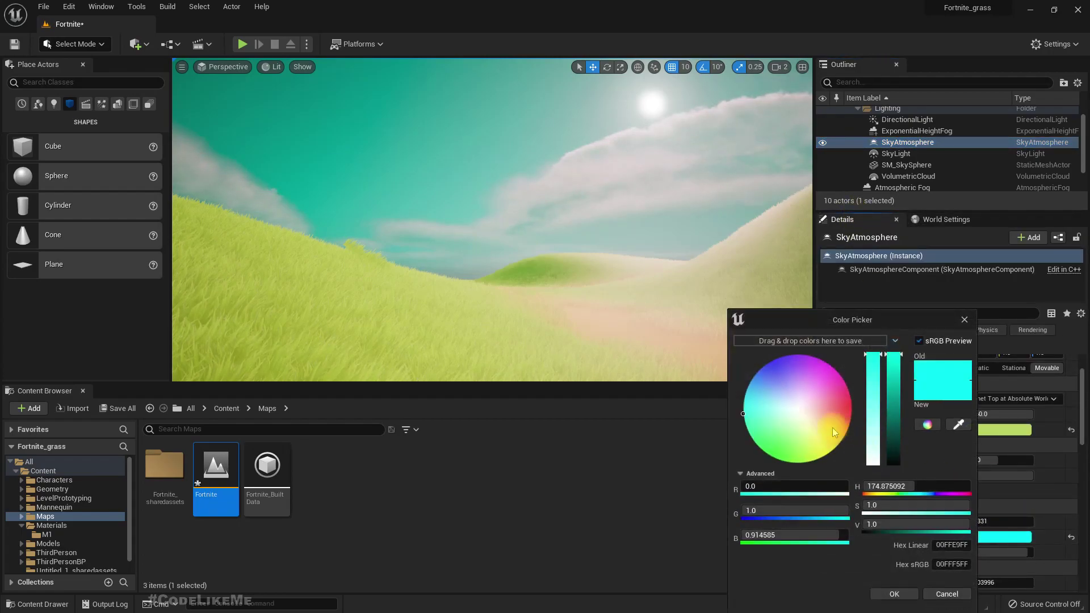
pyautogui.moveTo(832, 427)
pyautogui.mouseDown()
pyautogui.moveTo(784, 362)
pyautogui.moveTo(753, 412)
pyautogui.moveTo(790, 399)
pyautogui.moveTo(785, 367)
pyautogui.moveTo(802, 374)
pyautogui.moveTo(773, 362)
pyautogui.moveTo(829, 397)
pyautogui.moveTo(791, 425)
pyautogui.mouseUp()
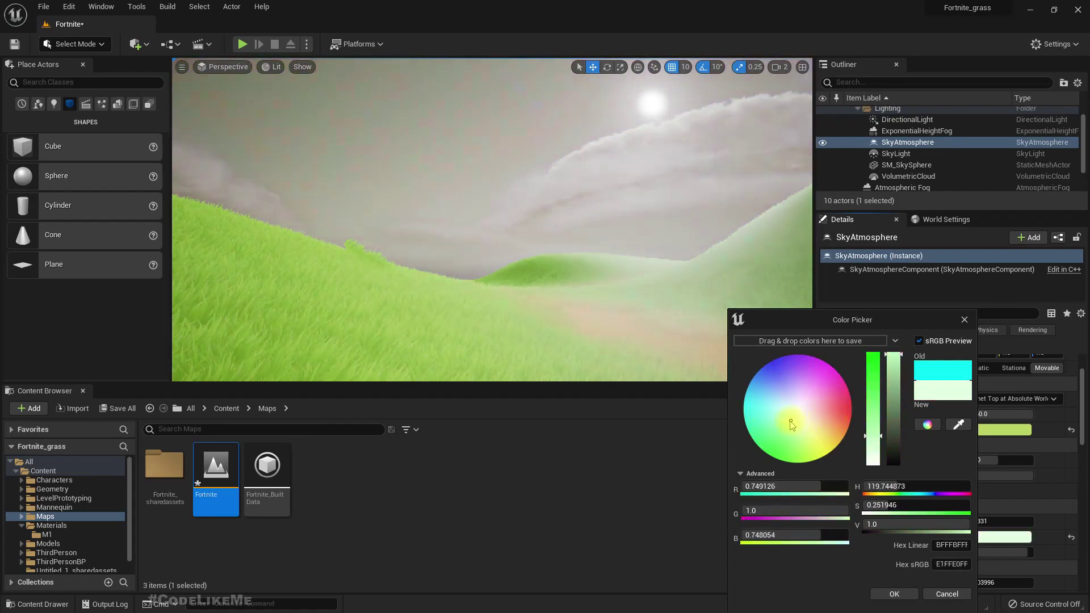
pyautogui.click(944, 595)
# Move the green sphere out of the grass onto the dirt path and back into the grass.
pyautogui.moveTo(598, 324); pyautogui.dragTo(637, 377, button='right')
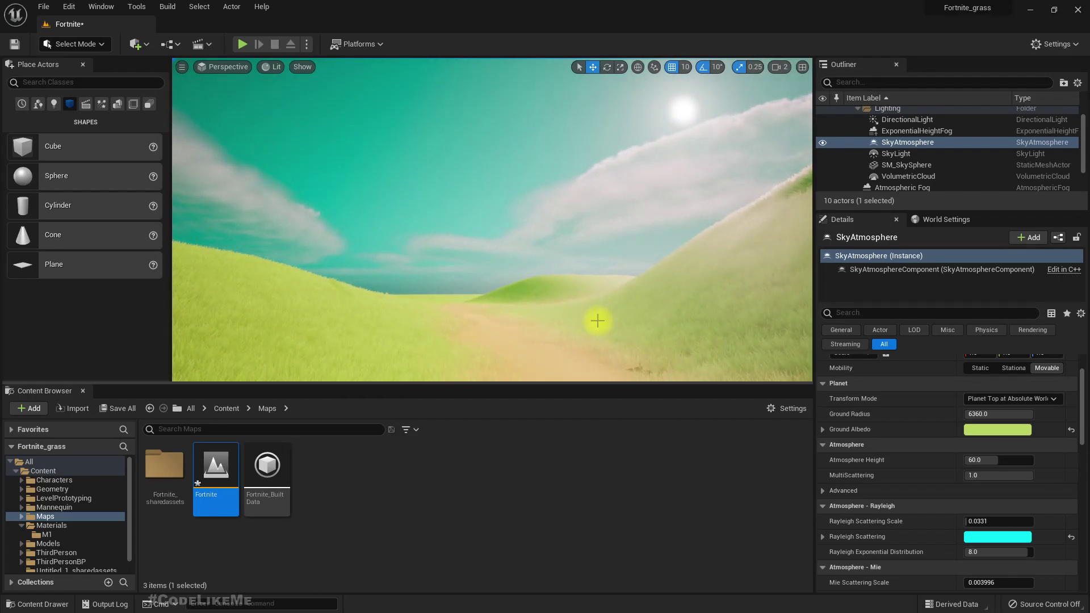
pyautogui.press('F11')
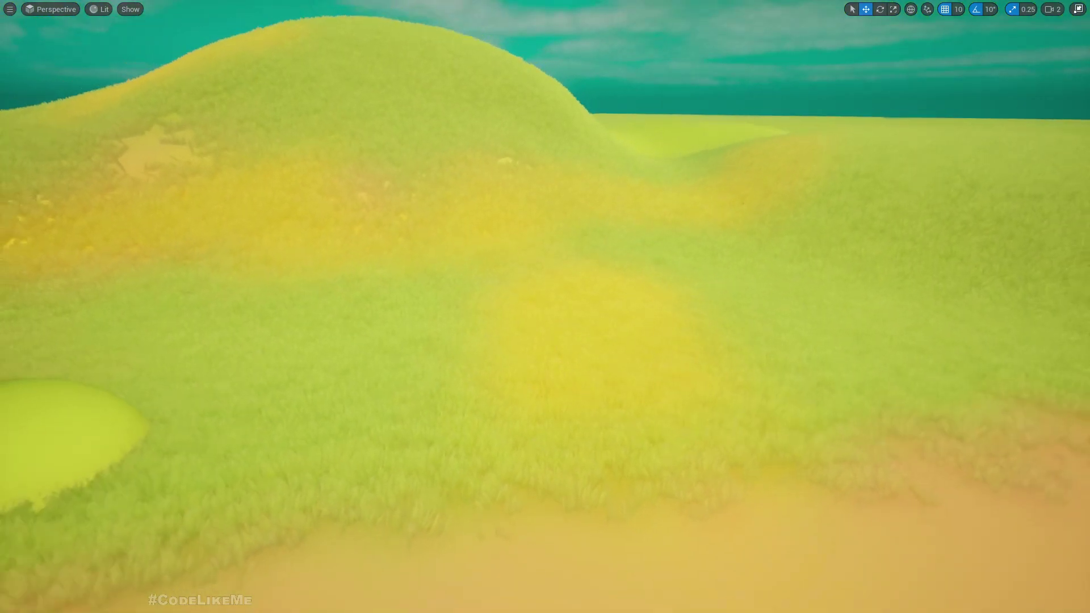
pyautogui.moveTo(792, 394); pyautogui.dragTo(792, 393, button='right')
pyautogui.moveTo(671, 336); pyautogui.dragTo(671, 335, button='right')
pyautogui.moveTo(454, 350); pyautogui.dragTo(455, 350, button='right')
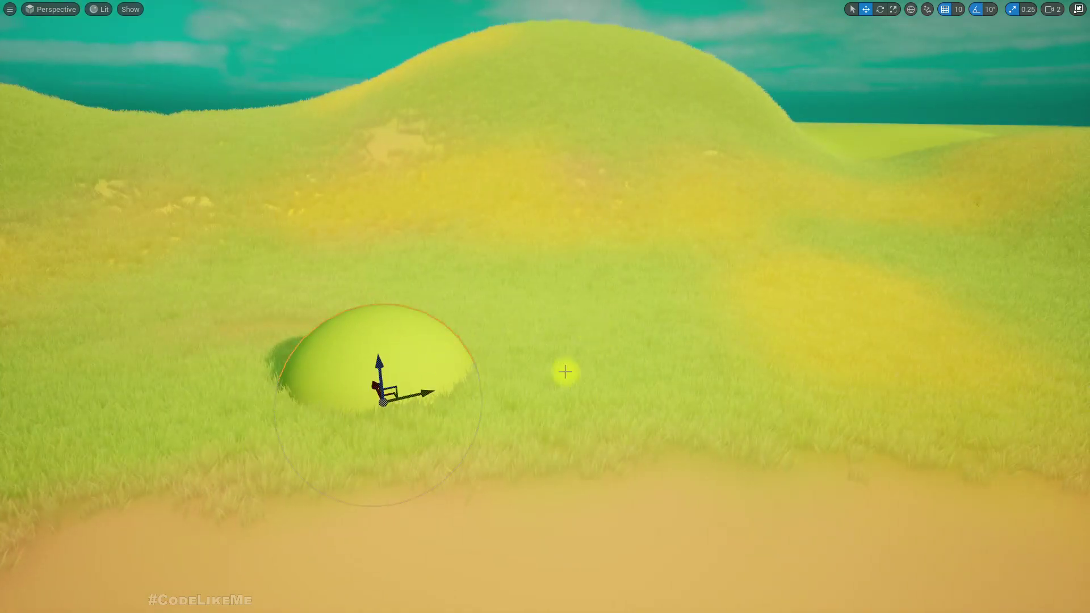
pyautogui.moveTo(301, 392); pyautogui.dragTo(301, 391, button='right')
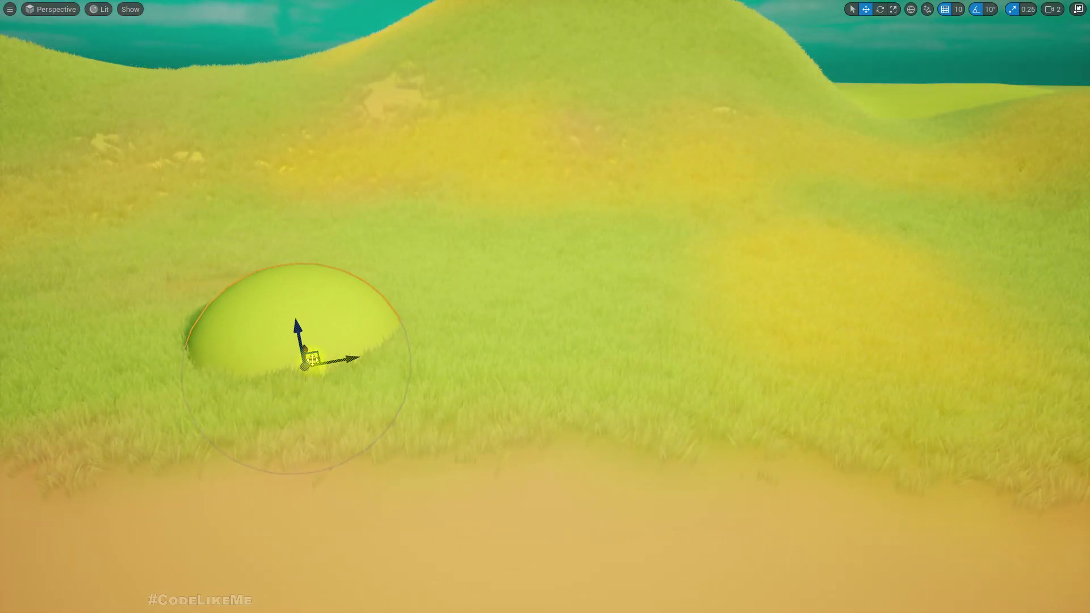
pyautogui.moveTo(313, 359); pyautogui.dragTo(394, 486)
pyautogui.moveTo(420, 442); pyautogui.dragTo(420, 442, button='right')
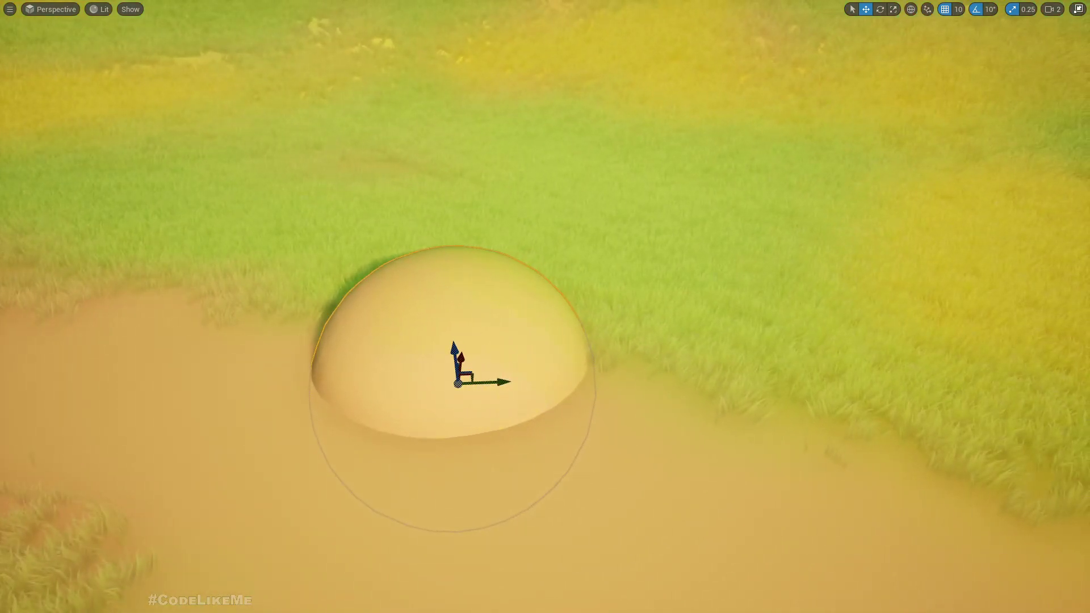
pyautogui.moveTo(485, 363); pyautogui.dragTo(486, 363, button='right')
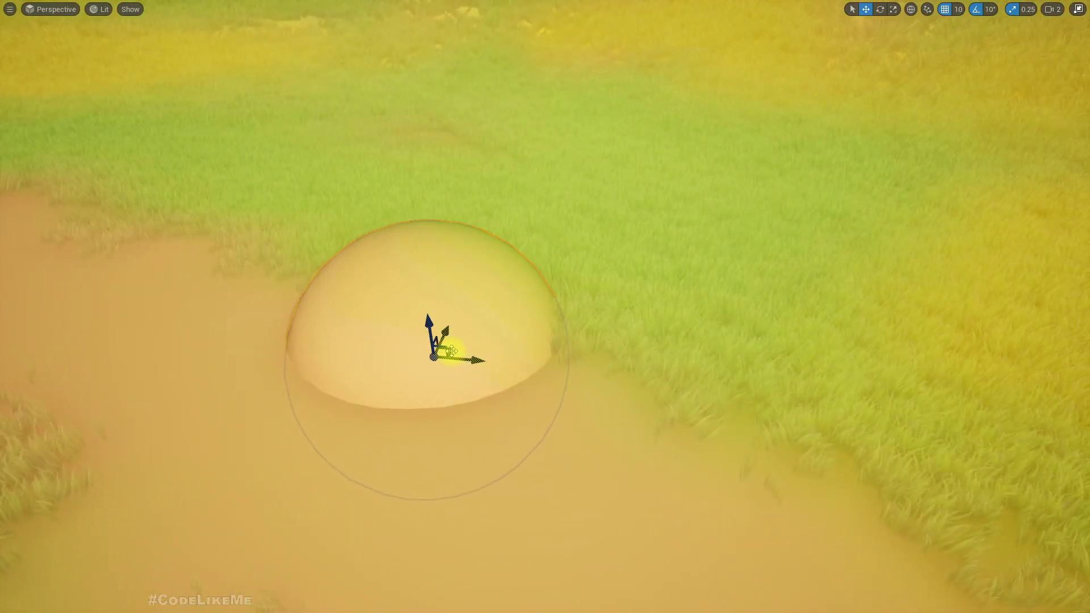
pyautogui.moveTo(451, 352); pyautogui.dragTo(546, 165)
# Switch to Landscape mode with the Paint tool and bring up the Grass, Dirt, Rock and Dead Grass layers.
pyautogui.moveTo(546, 165); pyautogui.dragTo(559, 11, button='right')
pyautogui.press('w')
pyautogui.moveTo(547, 76); pyautogui.dragTo(588, 193, button='right')
pyautogui.press('F11')
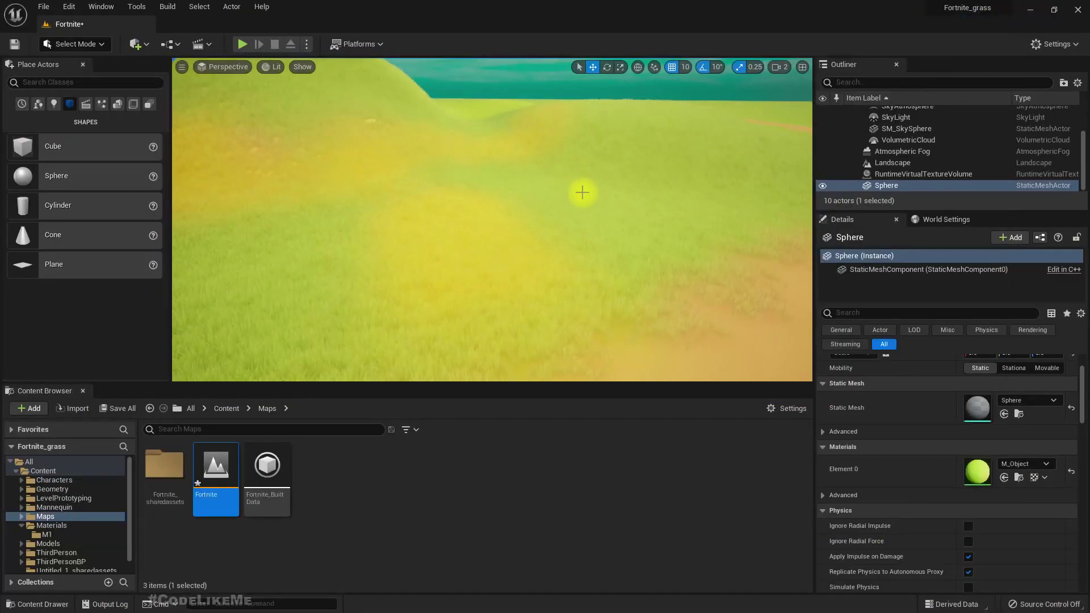
pyautogui.click(78, 45)
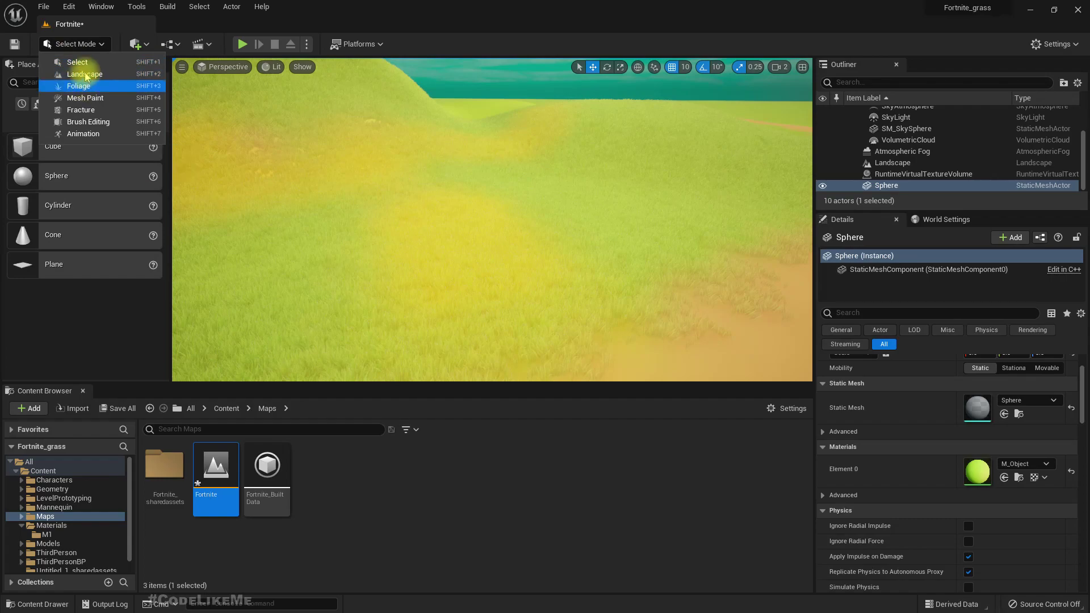
pyautogui.click(86, 74)
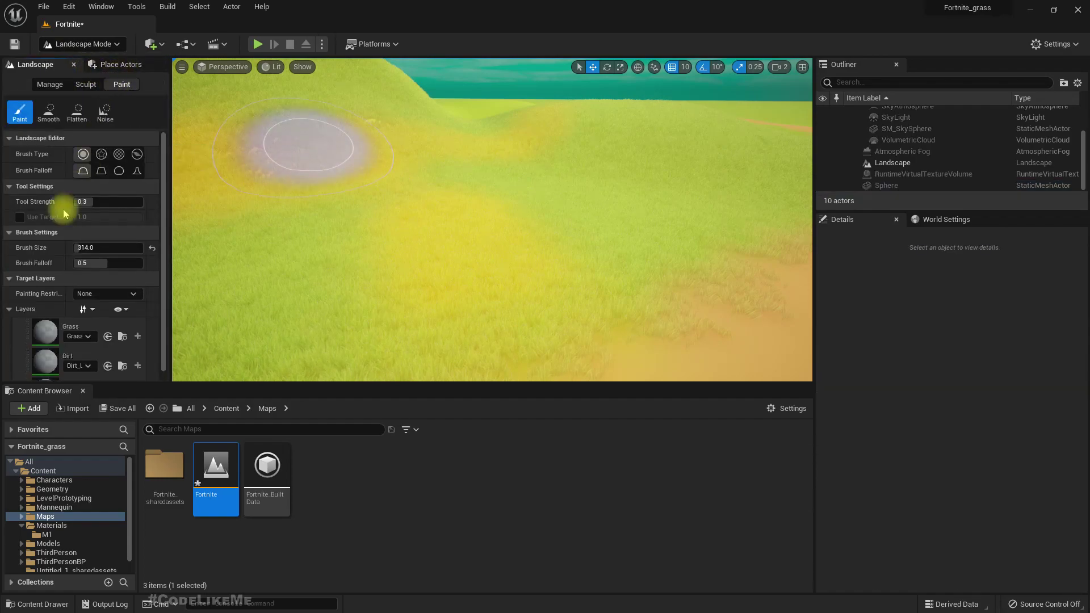
pyautogui.scroll(-3, 50, 340)
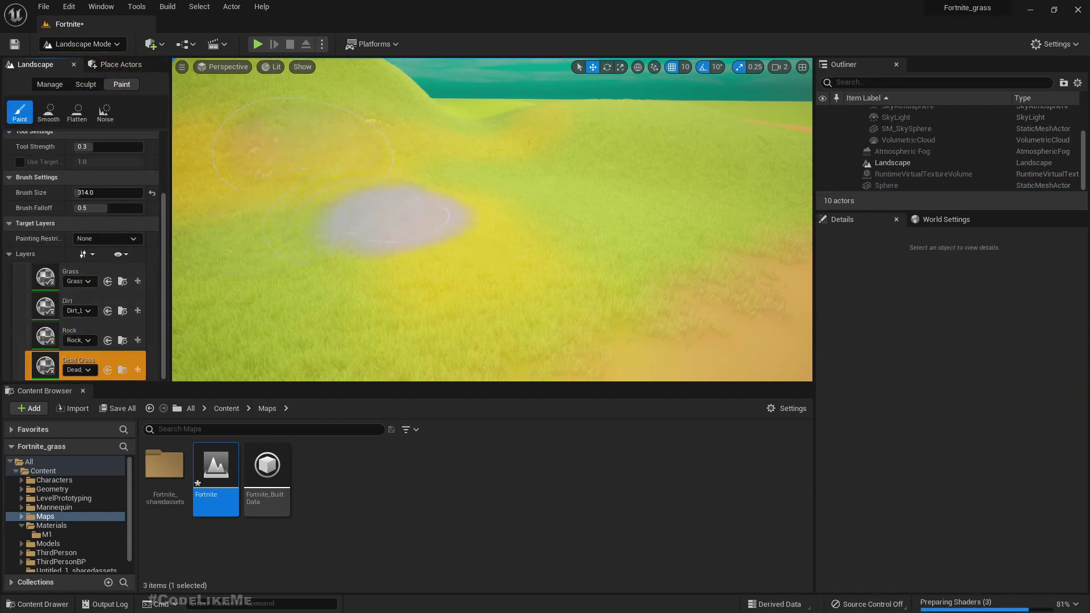
pyautogui.moveTo(484, 253); pyautogui.dragTo(491, 229, button='right')
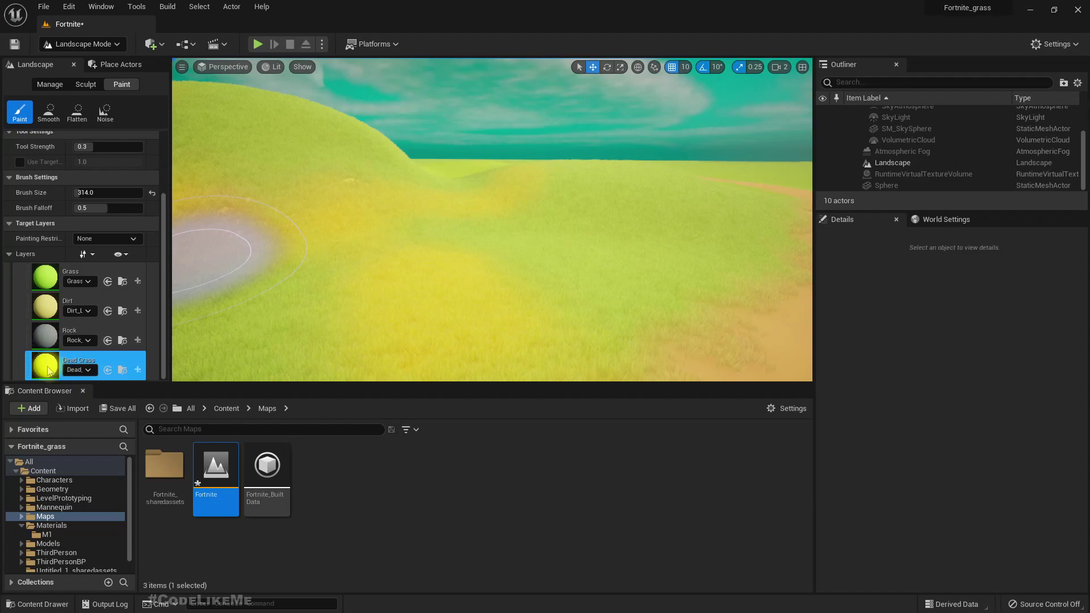
pyautogui.moveTo(247, 239); pyautogui.dragTo(363, 247, button='right')
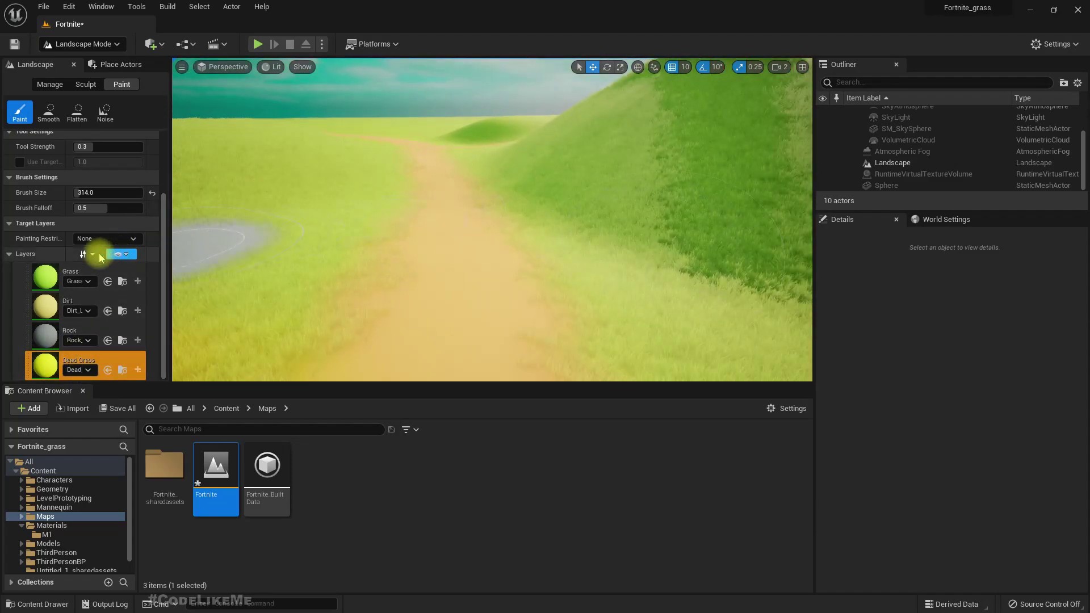
# Paint the Grass layer over the yellow dead-grass areas beside the dirt path with a brush size of up to 345.
pyautogui.click(45, 278)
pyautogui.moveTo(490, 216); pyautogui.dragTo(490, 216, button='right')
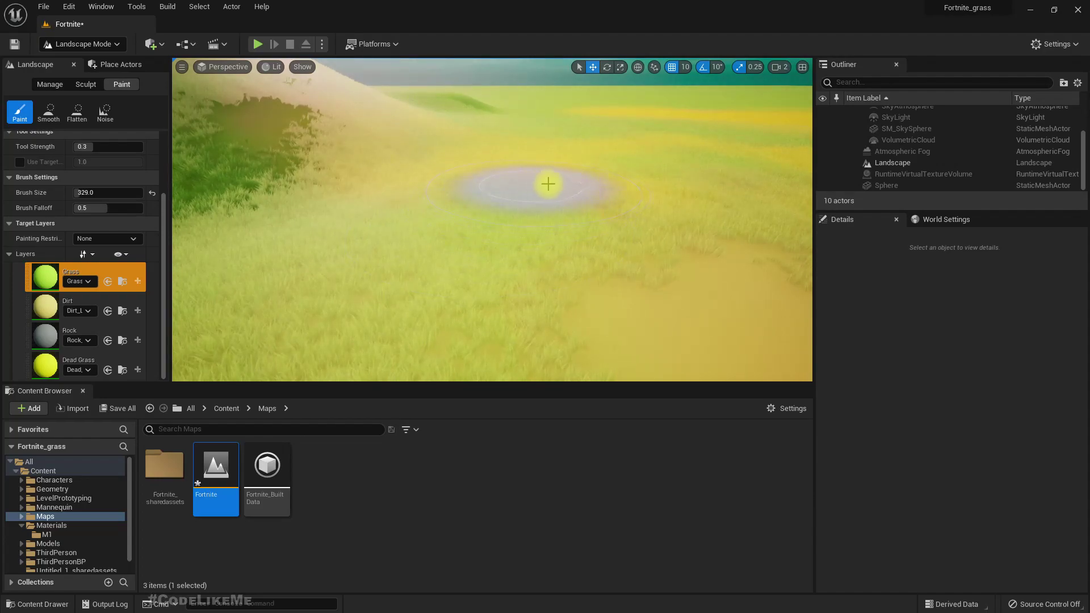
pyautogui.moveTo(504, 170); pyautogui.dragTo(547, 164)
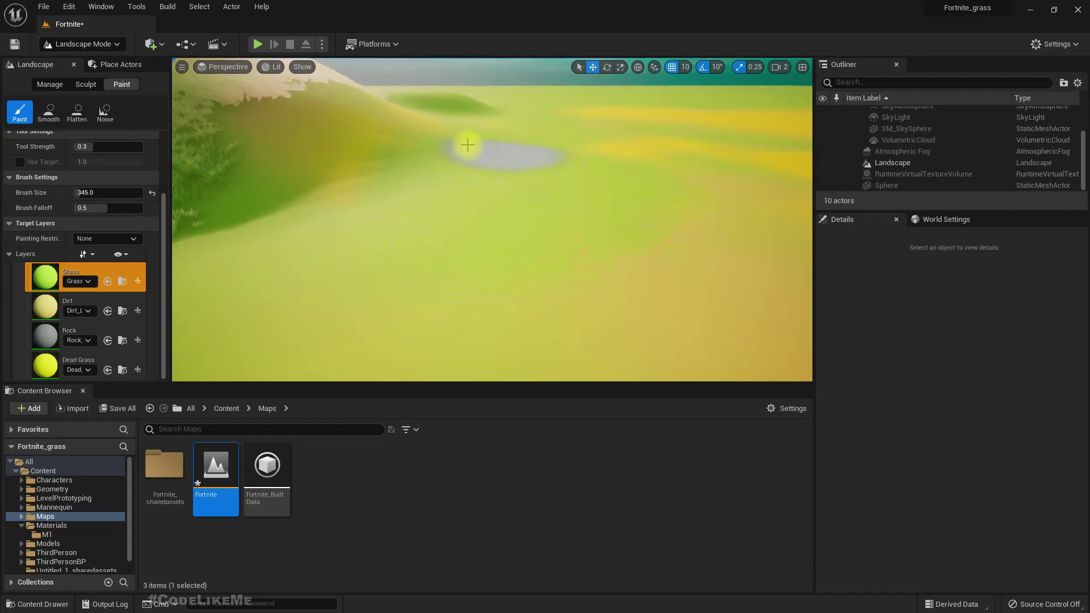
pyautogui.moveTo(456, 138)
pyautogui.mouseDown()
pyautogui.moveTo(360, 206)
pyautogui.moveTo(635, 156)
pyautogui.moveTo(533, 272)
pyautogui.moveTo(623, 152)
pyautogui.mouseUp()
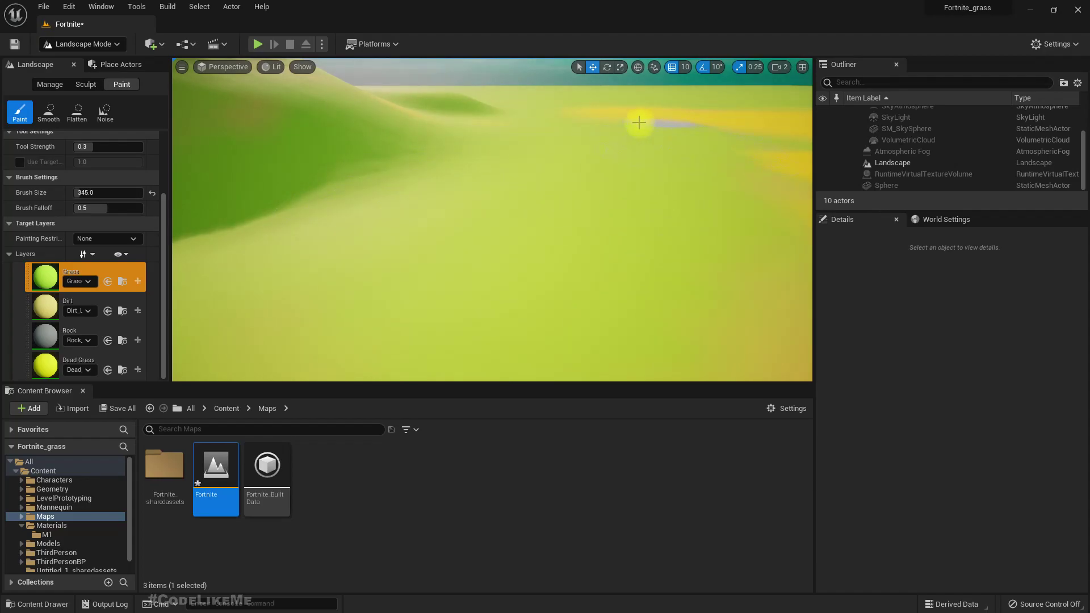
pyautogui.moveTo(641, 133)
pyautogui.mouseDown(button='right')
pyautogui.moveTo(641, 162)
pyautogui.moveTo(601, 149)
pyautogui.moveTo(615, 170)
pyautogui.moveTo(584, 190)
pyautogui.moveTo(539, 148)
pyautogui.moveTo(593, 148)
pyautogui.moveTo(604, 156)
pyautogui.moveTo(570, 179)
pyautogui.moveTo(525, 155)
pyautogui.moveTo(528, 164)
pyautogui.mouseUp(button='right')
pyautogui.moveTo(654, 197)
pyautogui.mouseDown(button='right')
pyautogui.moveTo(681, 170)
pyautogui.moveTo(643, 180)
pyautogui.moveTo(632, 154)
pyautogui.moveTo(625, 170)
pyautogui.moveTo(301, 189)
pyautogui.mouseUp(button='right')
pyautogui.moveTo(301, 190)
pyautogui.mouseDown()
pyautogui.moveTo(255, 195)
pyautogui.moveTo(323, 115)
pyautogui.mouseUp()
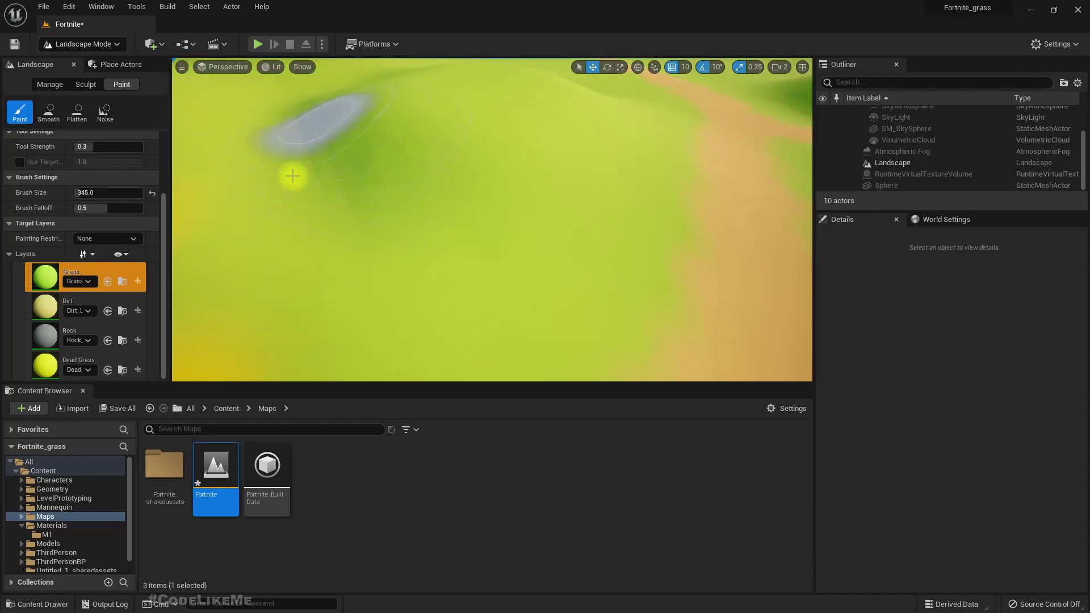
pyautogui.moveTo(292, 175)
pyautogui.mouseDown(button='right')
pyautogui.moveTo(306, 142)
pyautogui.moveTo(352, 188)
pyautogui.moveTo(376, 198)
pyautogui.moveTo(387, 182)
pyautogui.moveTo(314, 347)
pyautogui.moveTo(423, 284)
pyautogui.moveTo(397, 273)
pyautogui.mouseUp(button='right')
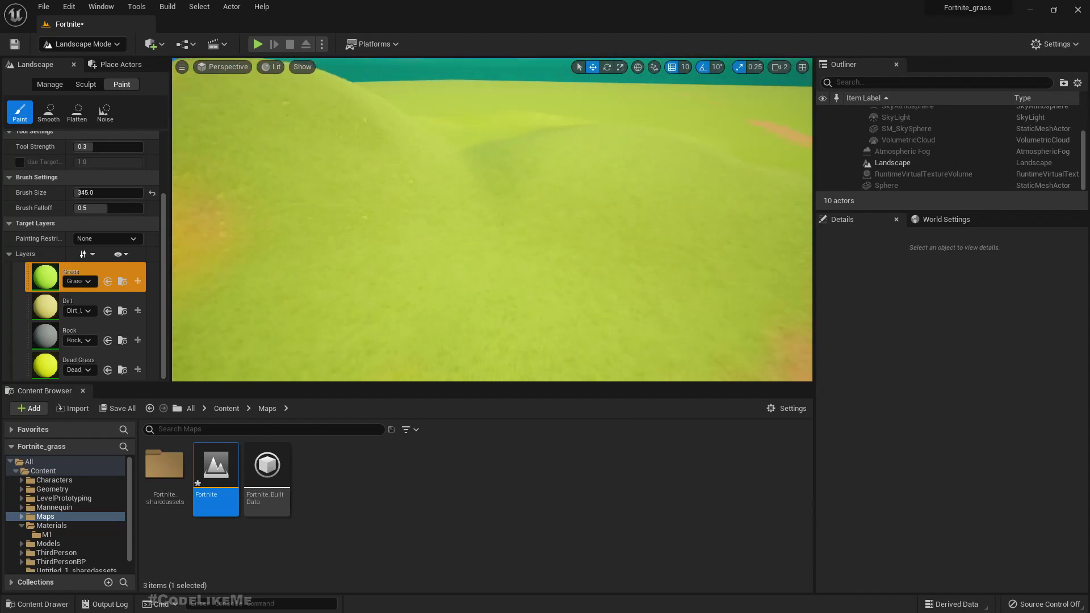
# Paint the Dead Grass layer in patches beside the dirt path and at the foot of the hill, with brush size 345.
pyautogui.click(52, 290)
pyautogui.click(48, 308)
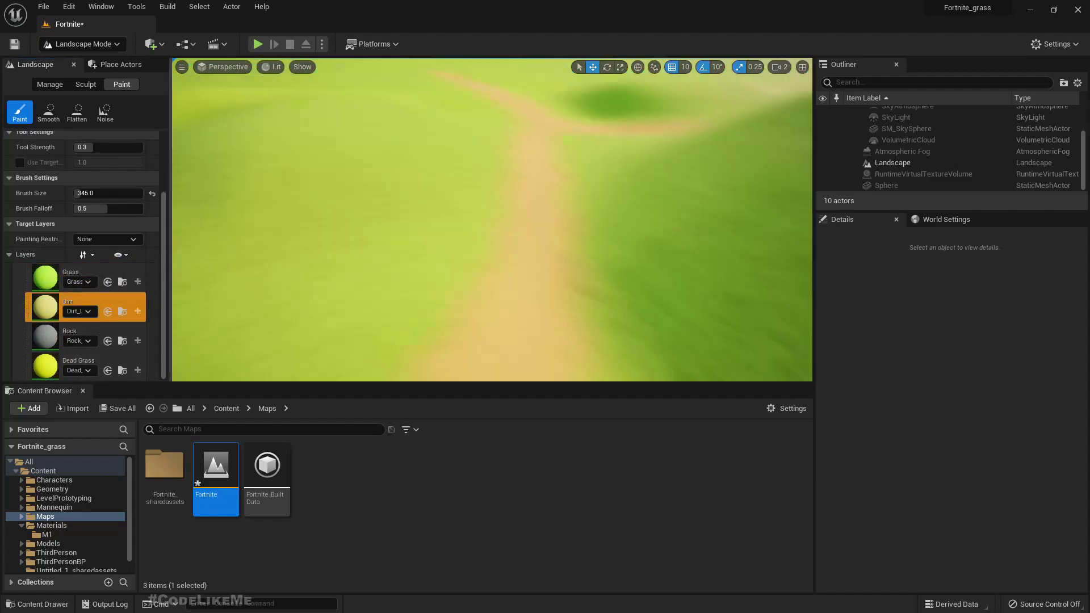
pyautogui.click(43, 365)
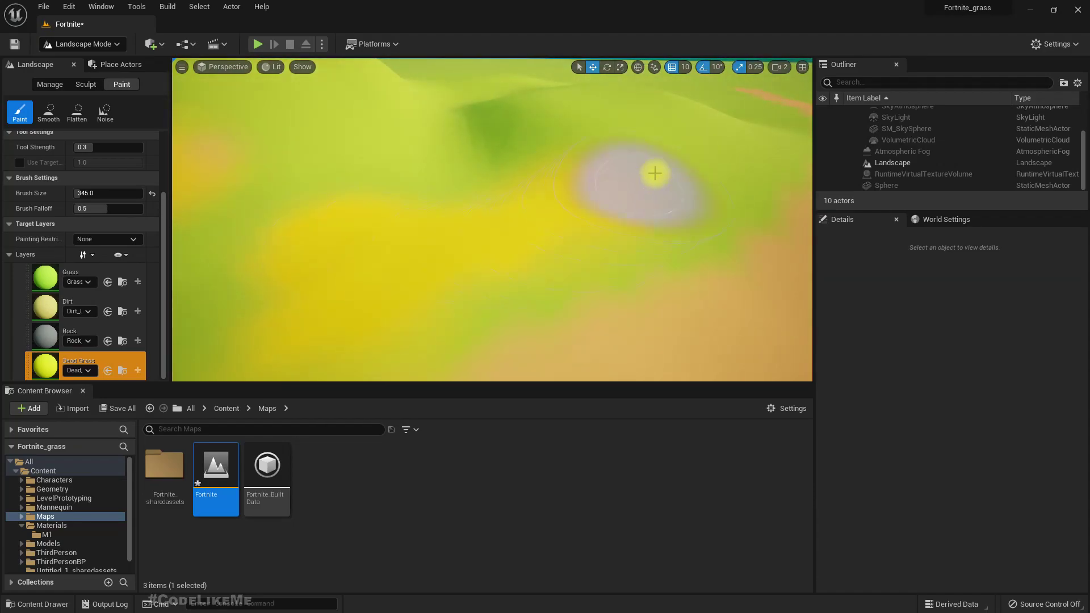
pyautogui.moveTo(663, 166); pyautogui.dragTo(665, 152)
pyautogui.moveTo(650, 151); pyautogui.dragTo(584, 102, button='right')
pyautogui.moveTo(484, 177); pyautogui.dragTo(569, 265)
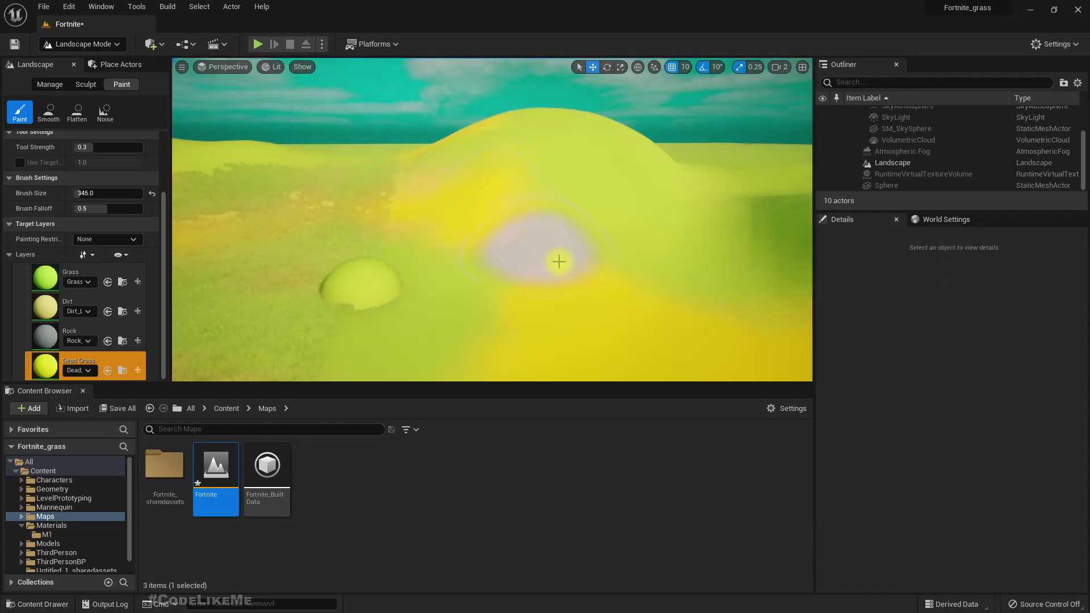
pyautogui.moveTo(502, 249); pyautogui.dragTo(594, 269)
pyautogui.moveTo(594, 269)
pyautogui.mouseDown(button='right')
pyautogui.moveTo(676, 242)
pyautogui.moveTo(794, 235)
pyautogui.mouseUp(button='right')
pyautogui.moveTo(681, 236)
pyautogui.mouseDown(button='right')
pyautogui.moveTo(567, 267)
pyautogui.moveTo(513, 234)
pyautogui.mouseUp(button='right')
# Paint a narrow Dirt layer trail from the main path through the dead grass beside the hill, with brush size 192.
pyautogui.click(51, 316)
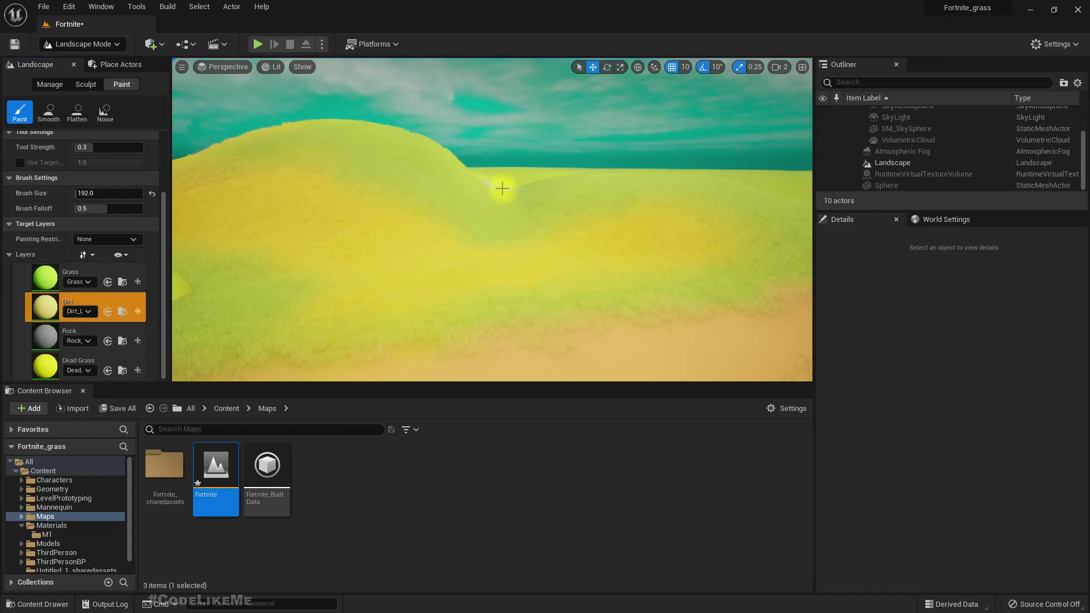
pyautogui.moveTo(501, 189); pyautogui.dragTo(495, 235)
pyautogui.moveTo(539, 320); pyautogui.dragTo(512, 316)
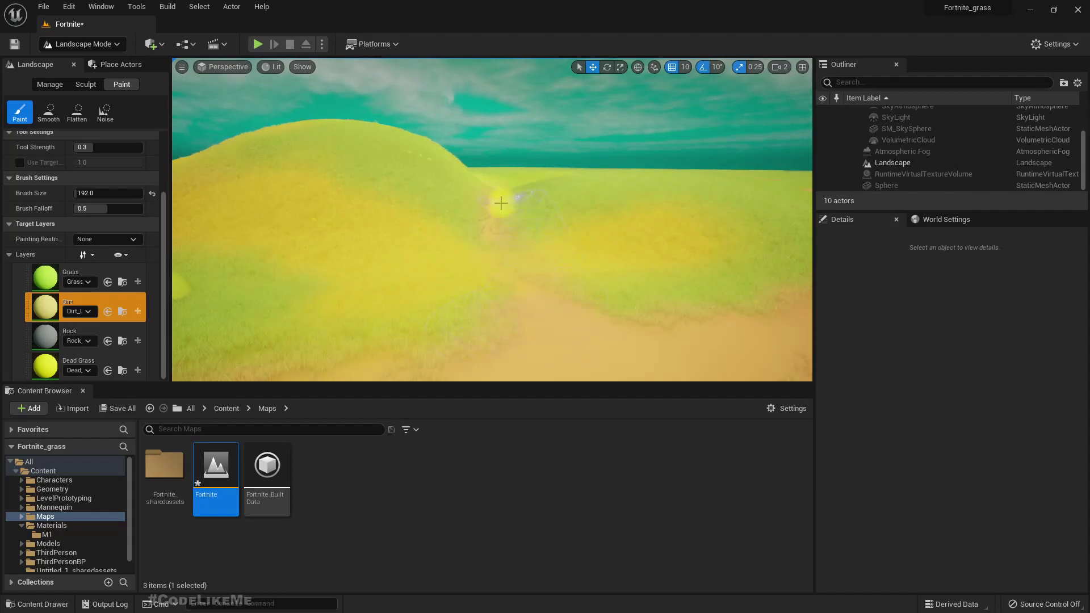
pyautogui.moveTo(500, 207); pyautogui.dragTo(518, 324)
pyautogui.moveTo(518, 324)
pyautogui.mouseDown(button='right')
pyautogui.moveTo(571, 326)
pyautogui.moveTo(427, 331)
pyautogui.moveTo(638, 326)
pyautogui.mouseUp(button='right')
pyautogui.moveTo(467, 315); pyautogui.dragTo(513, 288, button='right')
# Play-test the level full screen, running the character from the dirt path across the repainted grass.
pyautogui.press('F11')
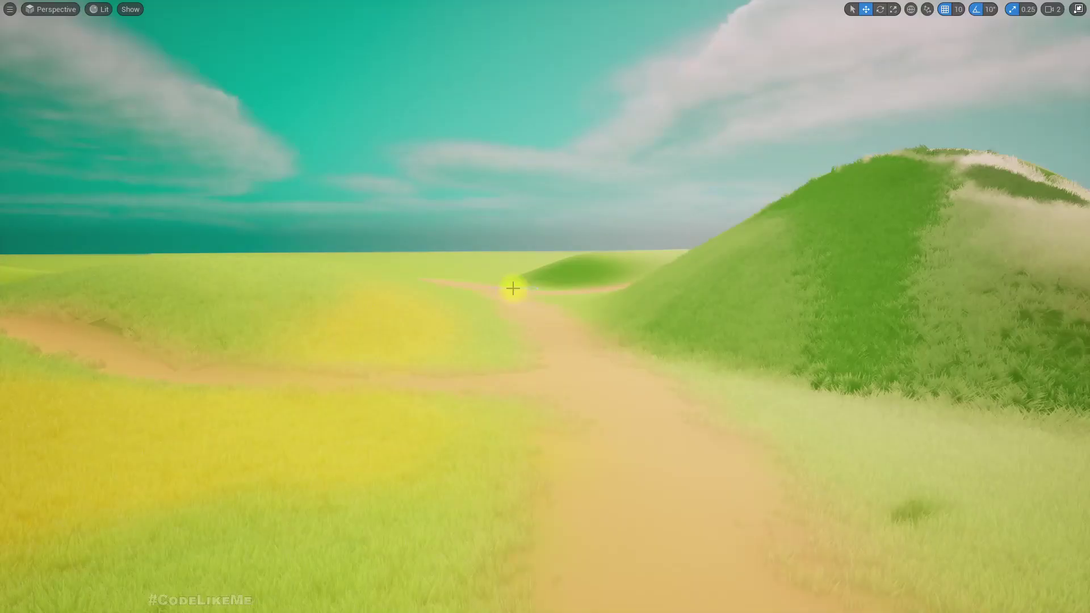
pyautogui.hotkey('alt', 'p')
pyautogui.press('w')
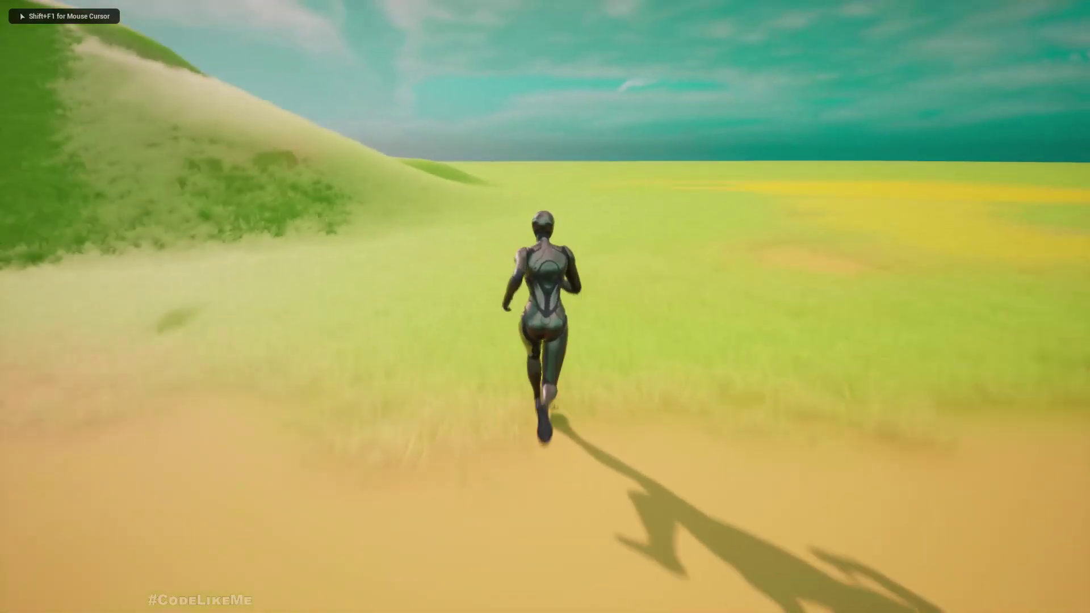
pyautogui.press('d')
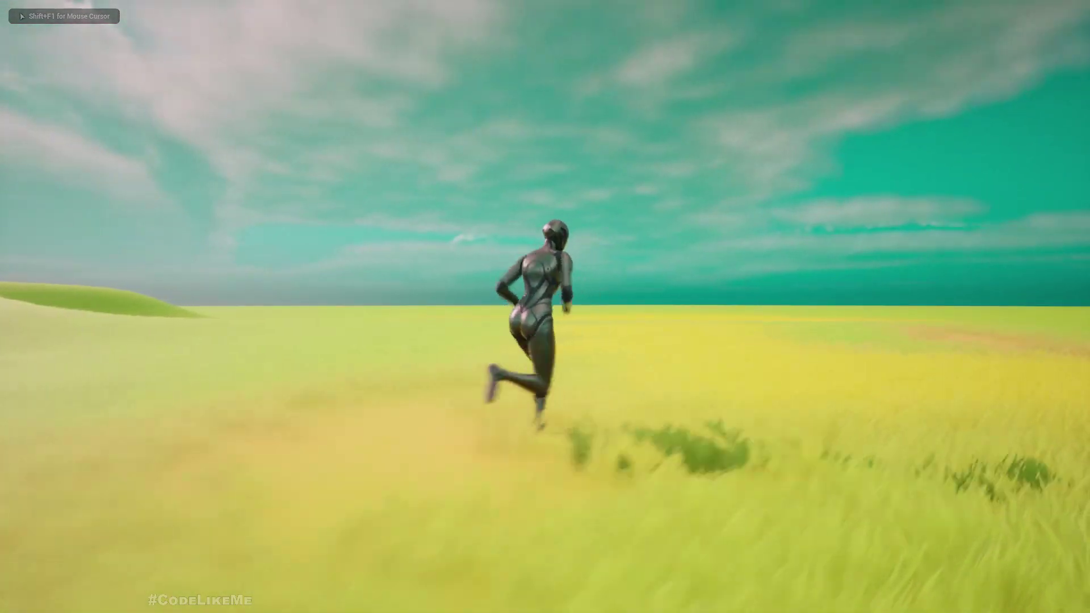